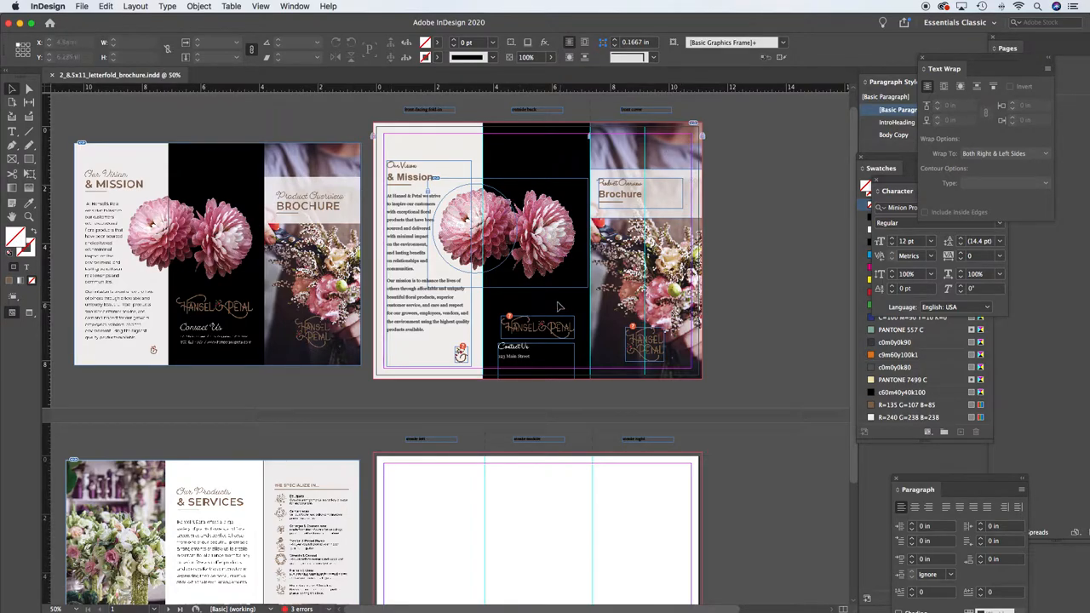
- Open the document's Preflight report and expand the link errors down to the individual missing files
{"action": "scroll", "coordinate": [395, 529], "scroll_direction": "down", "scroll_amount": 5}
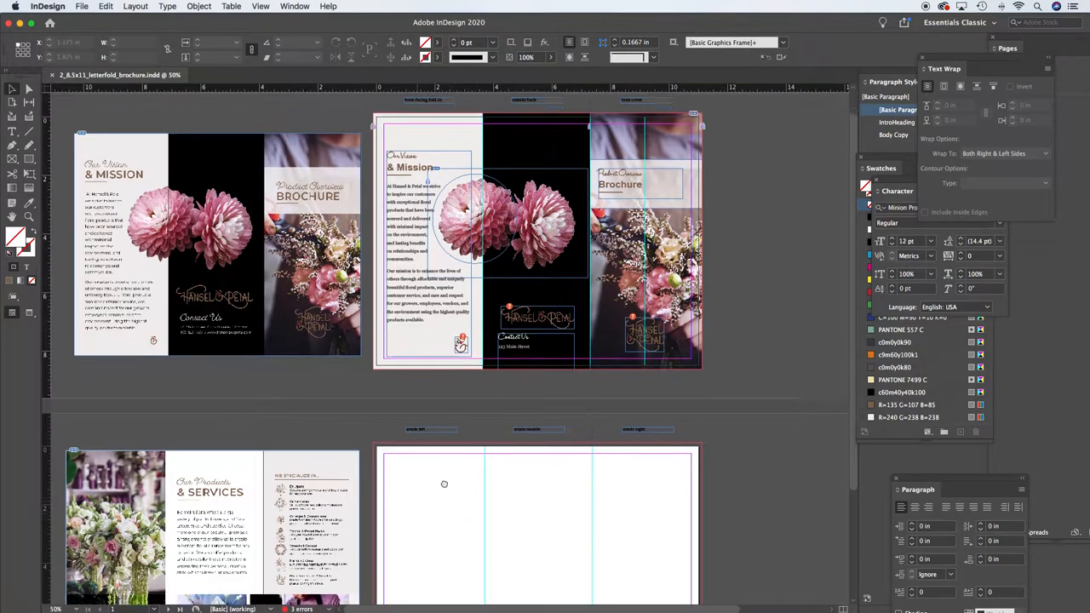
{"action": "scroll", "coordinate": [467, 409], "scroll_direction": "up", "scroll_amount": 2}
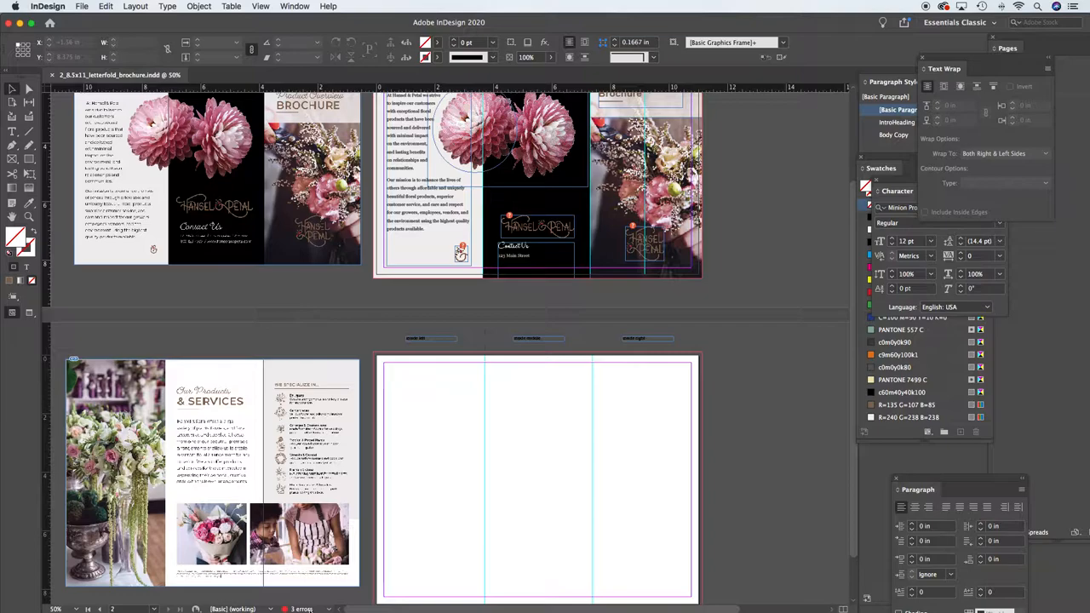
{"action": "double_click", "coordinate": [298, 608]}
{"action": "left_click_drag", "start_coordinate": [156, 178], "coordinate": [260, 281]}
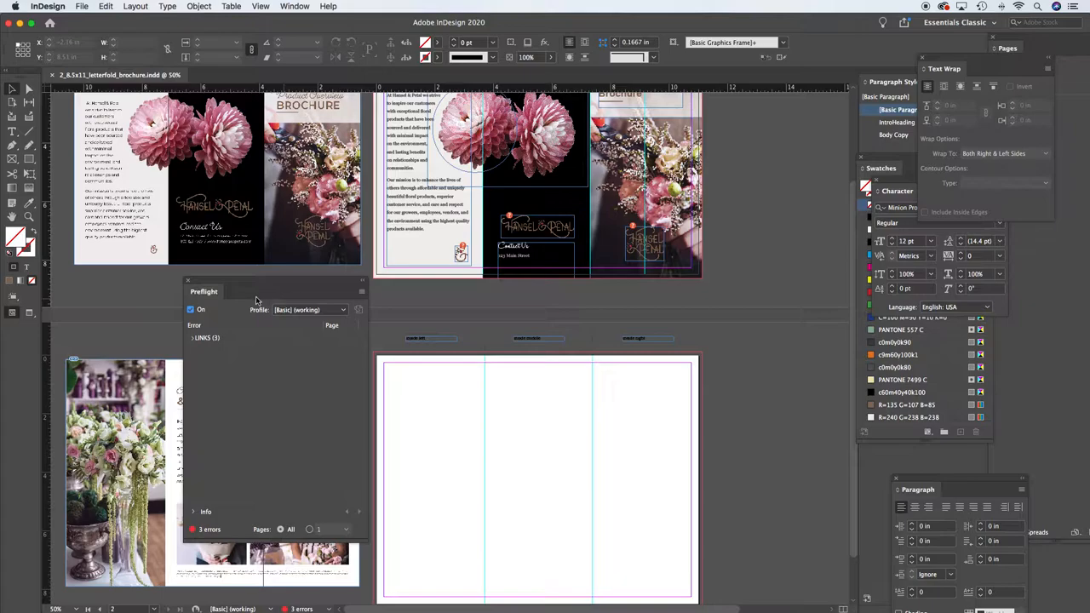
{"action": "left_click", "coordinate": [205, 339]}
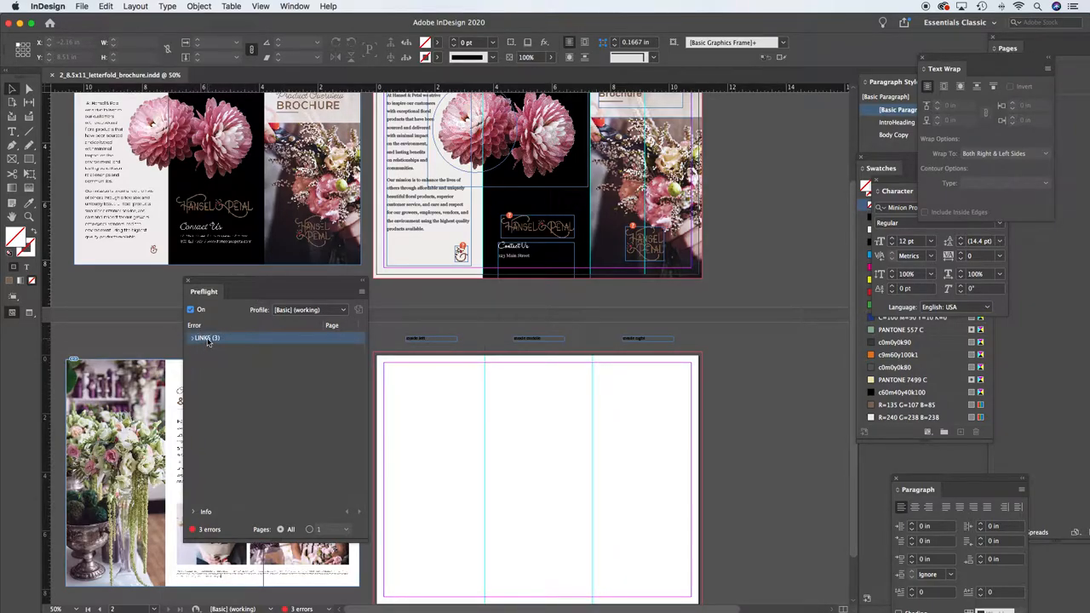
{"action": "left_click", "coordinate": [206, 340]}
{"action": "left_click", "coordinate": [222, 352]}
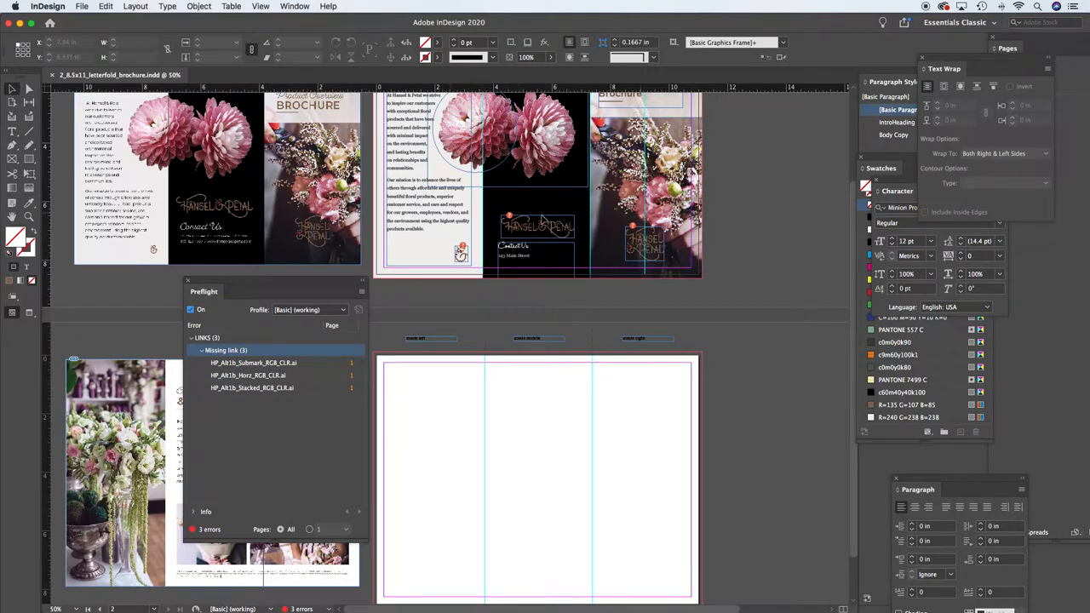
- Locate the missing submark, horizontal and stacked logos in the layout from the Preflight report, and close the report
{"action": "double_click", "coordinate": [266, 366]}
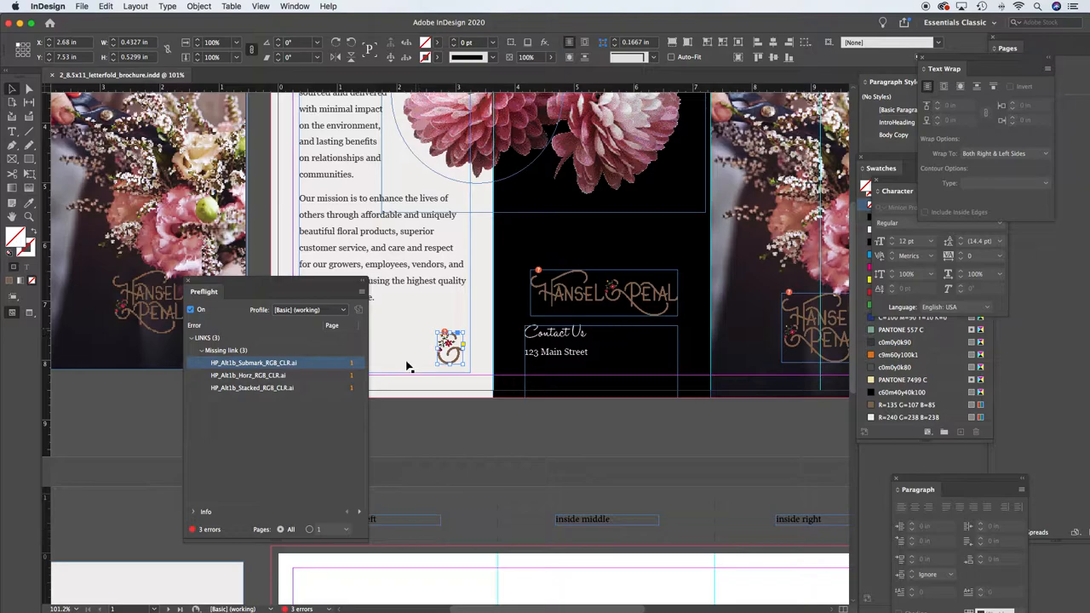
{"action": "double_click", "coordinate": [256, 375]}
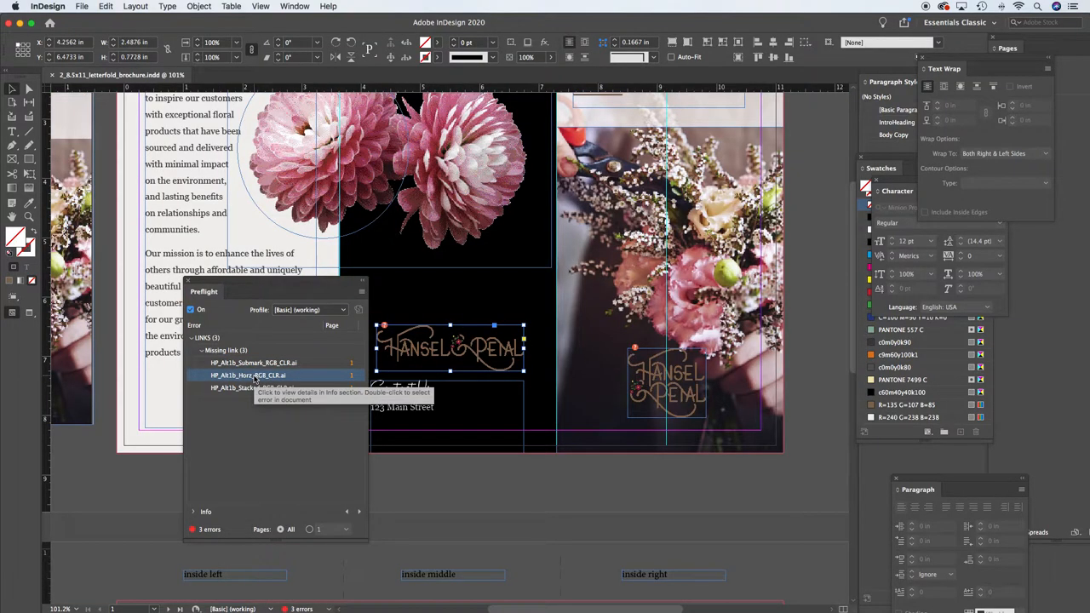
{"action": "double_click", "coordinate": [260, 389]}
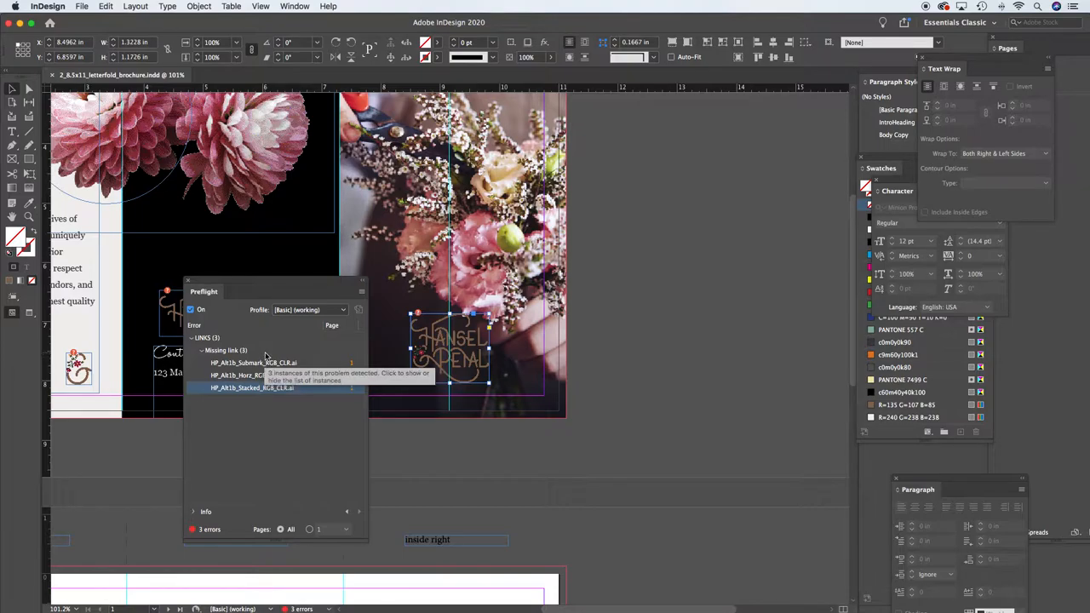
{"action": "left_click", "coordinate": [275, 364]}
{"action": "left_click", "coordinate": [362, 294]}
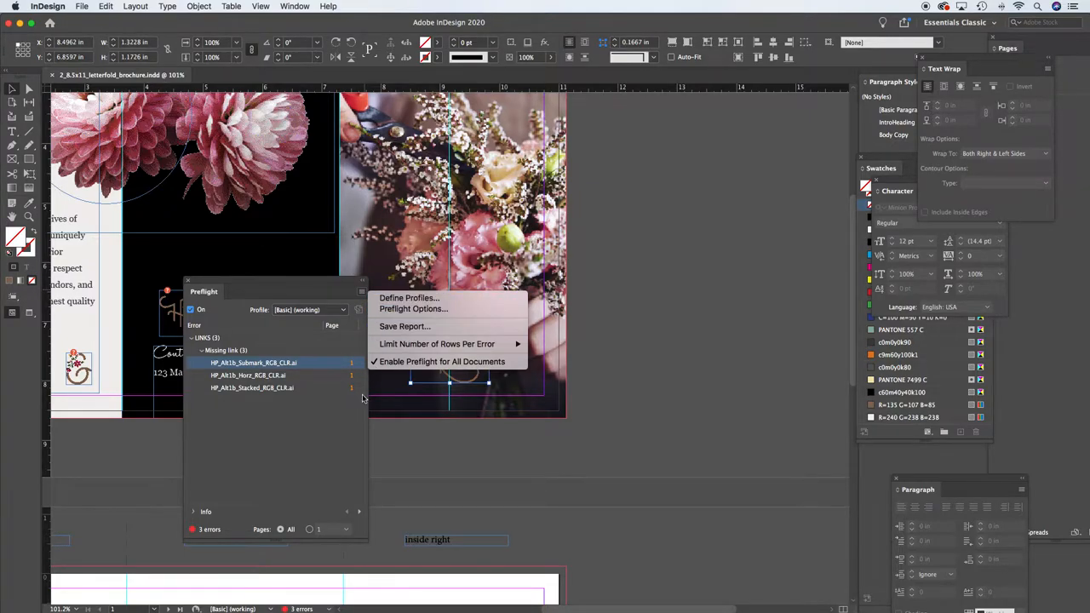
{"action": "left_click", "coordinate": [311, 423]}
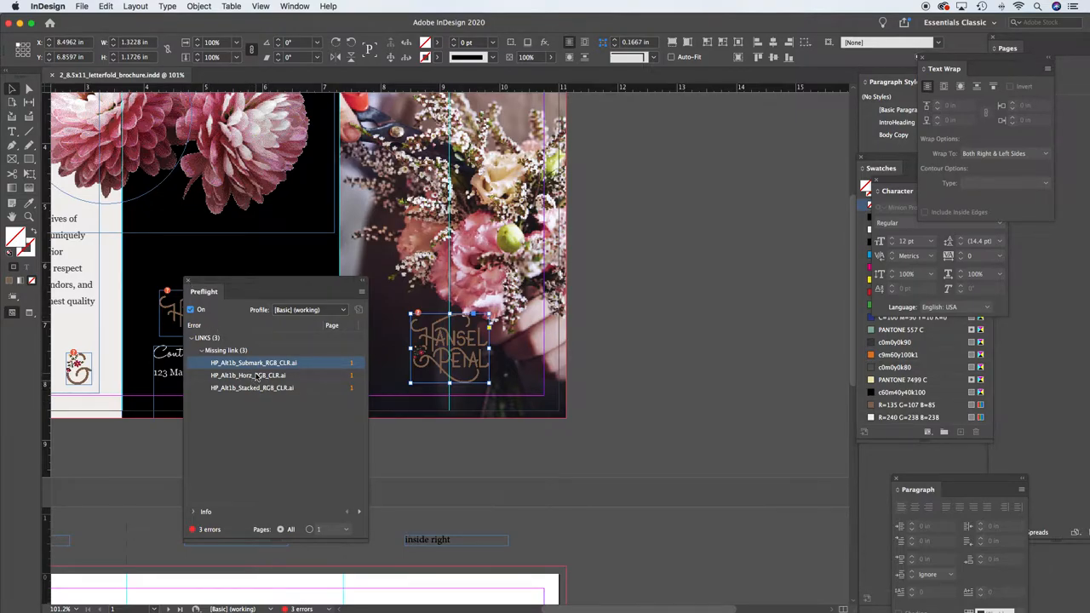
{"action": "left_click", "coordinate": [189, 282]}
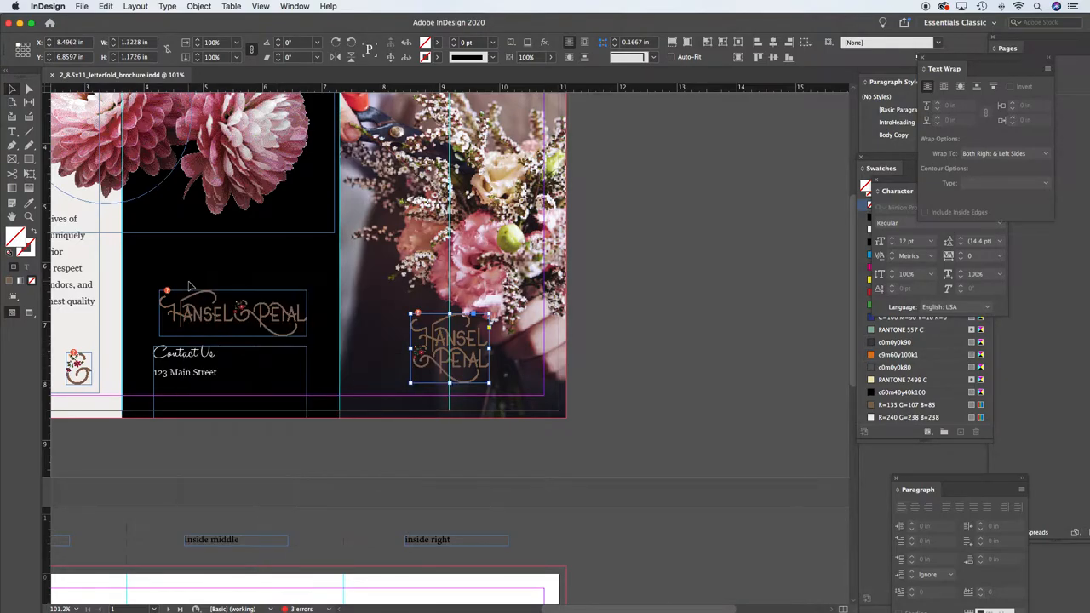
- Display the document's list of linked files and place it beside the cover page
{"action": "left_click", "coordinate": [295, 6]}
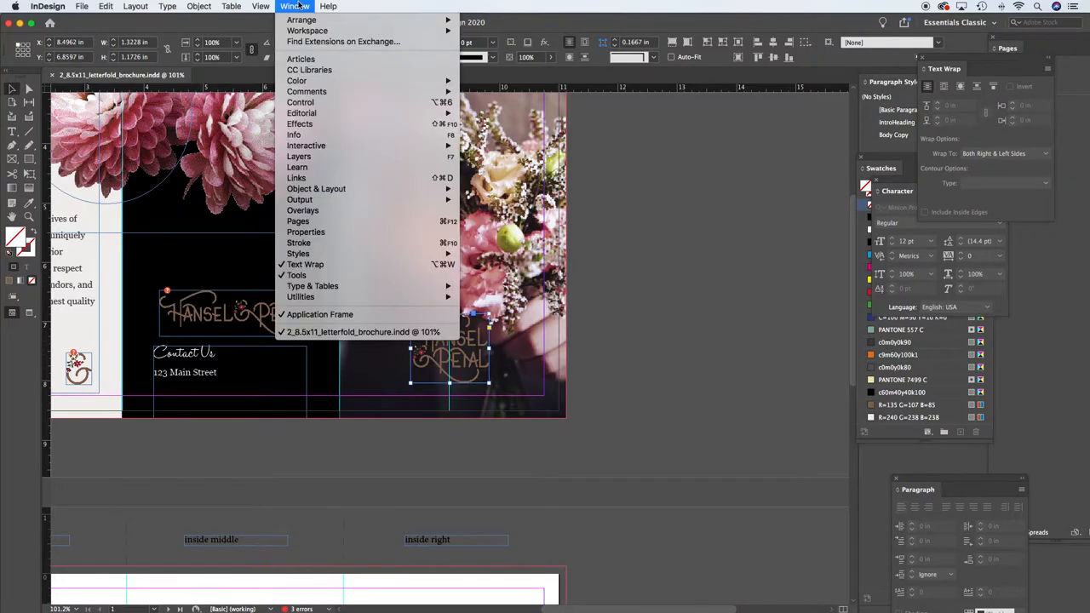
{"action": "left_click", "coordinate": [310, 179]}
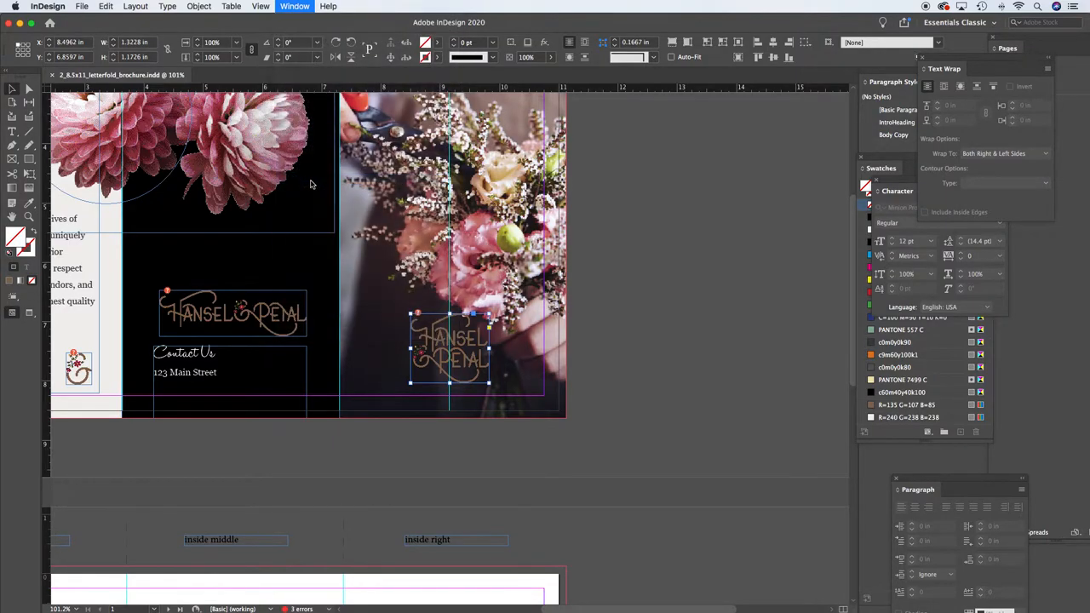
{"action": "left_click_drag", "start_coordinate": [789, 118], "coordinate": [655, 107]}
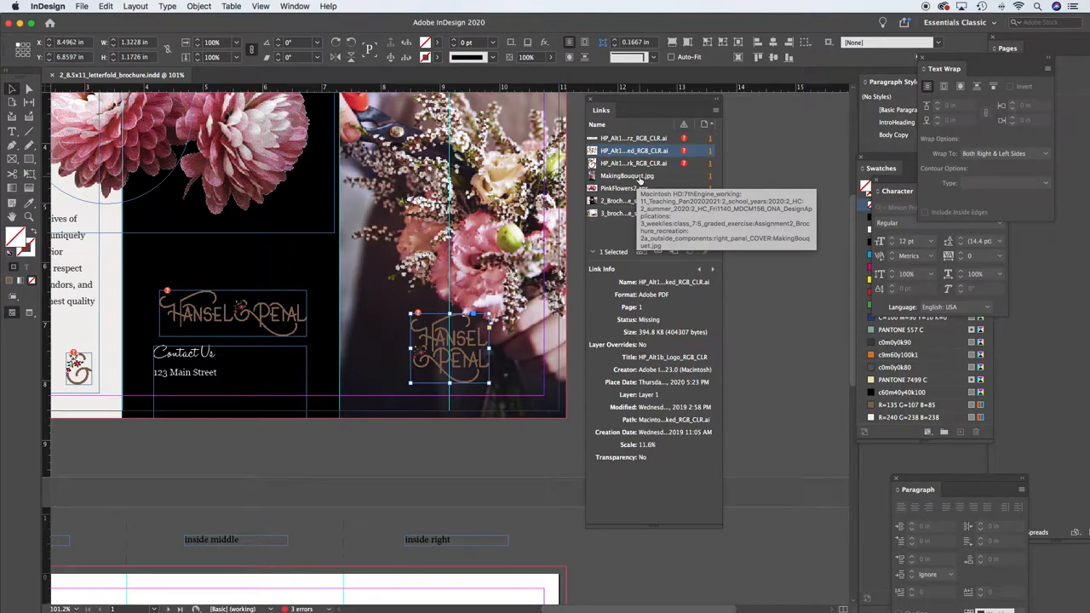
{"action": "left_click", "coordinate": [640, 176]}
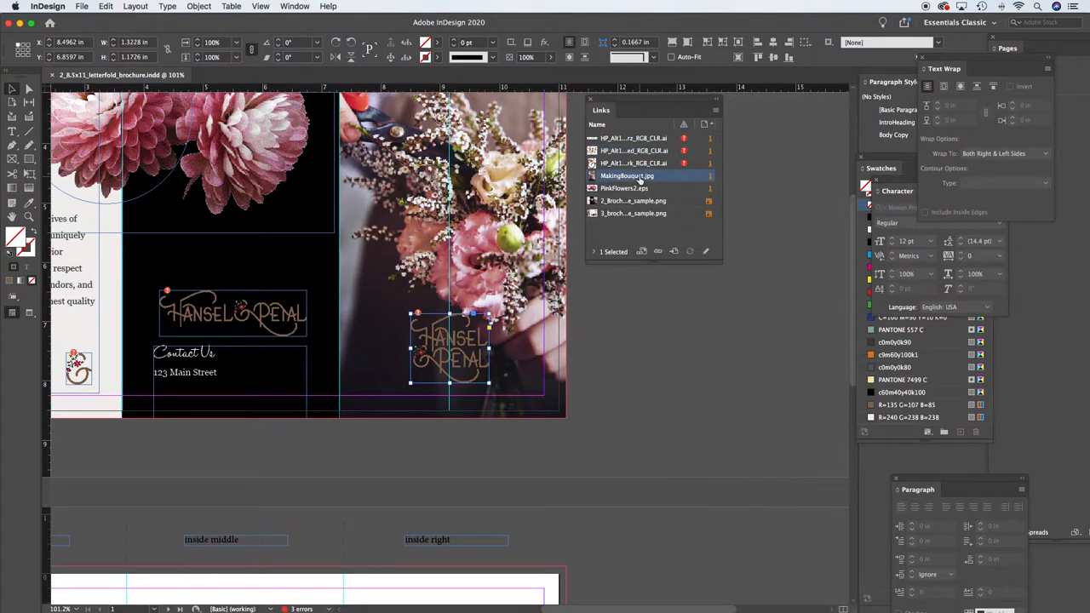
{"action": "left_click", "coordinate": [715, 110]}
{"action": "left_click", "coordinate": [754, 121]}
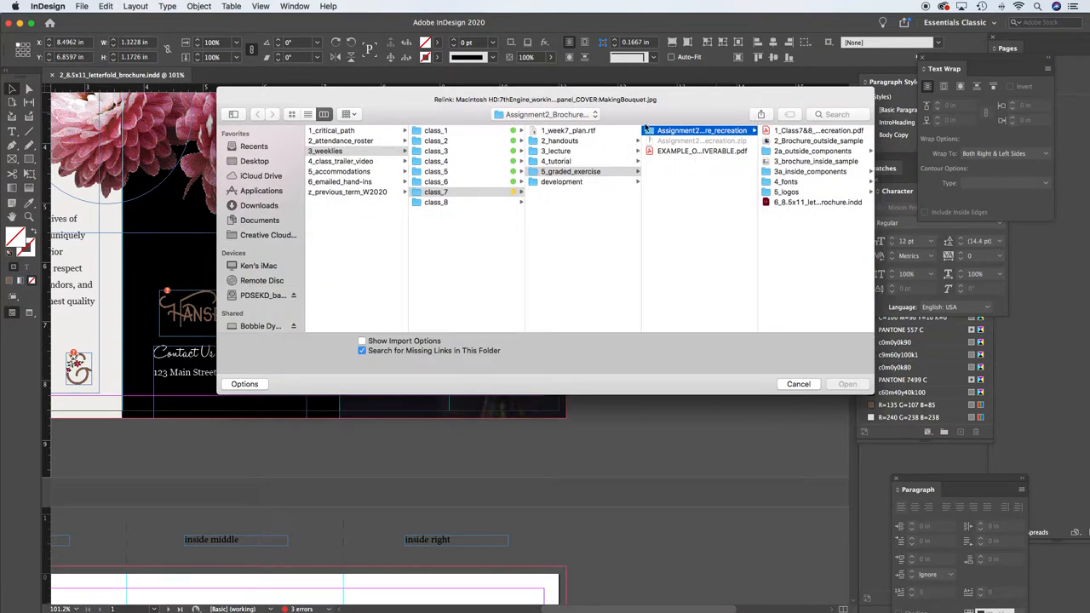
{"action": "left_click", "coordinate": [798, 384]}
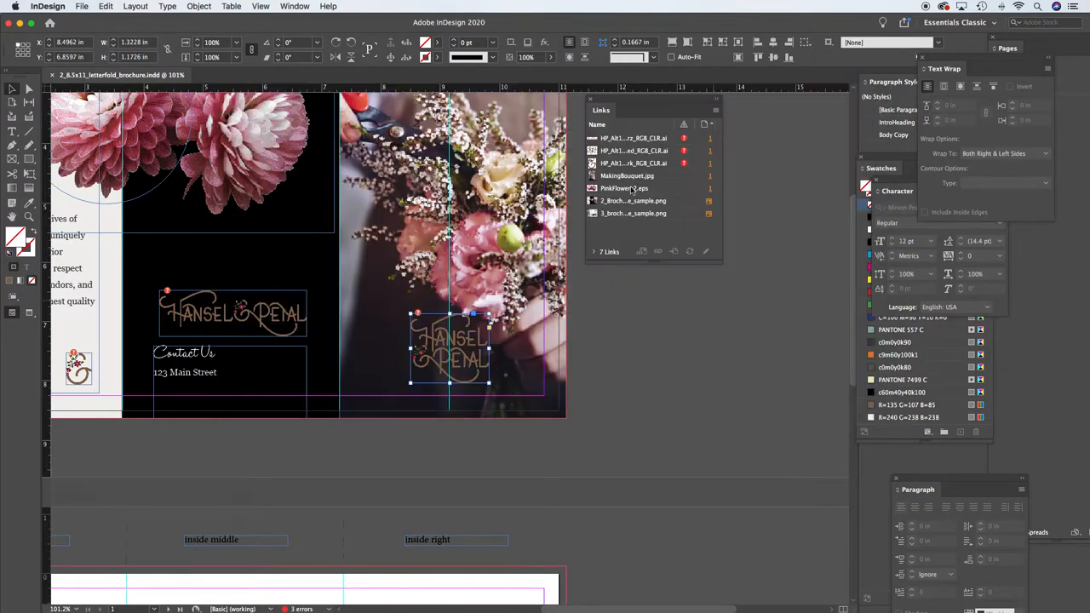
- Relink the missing horizontal logo to HP_Alt1b_Horz_RGB_CLR.ai in the middle_panel folder of 2a_outside_components
{"action": "left_click", "coordinate": [635, 140]}
{"action": "left_click", "coordinate": [716, 110]}
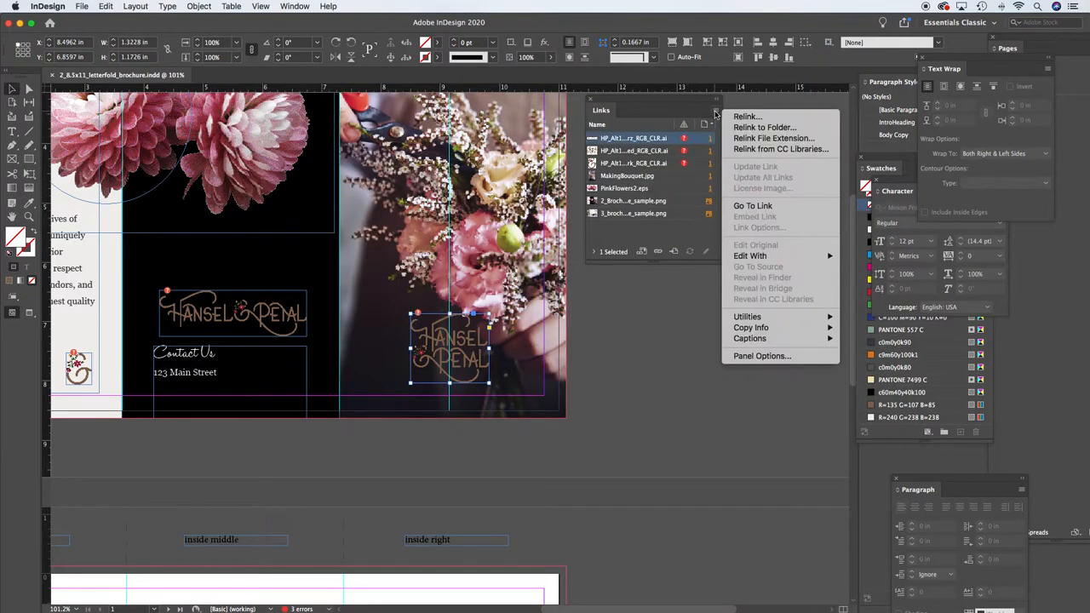
{"action": "left_click", "coordinate": [762, 119]}
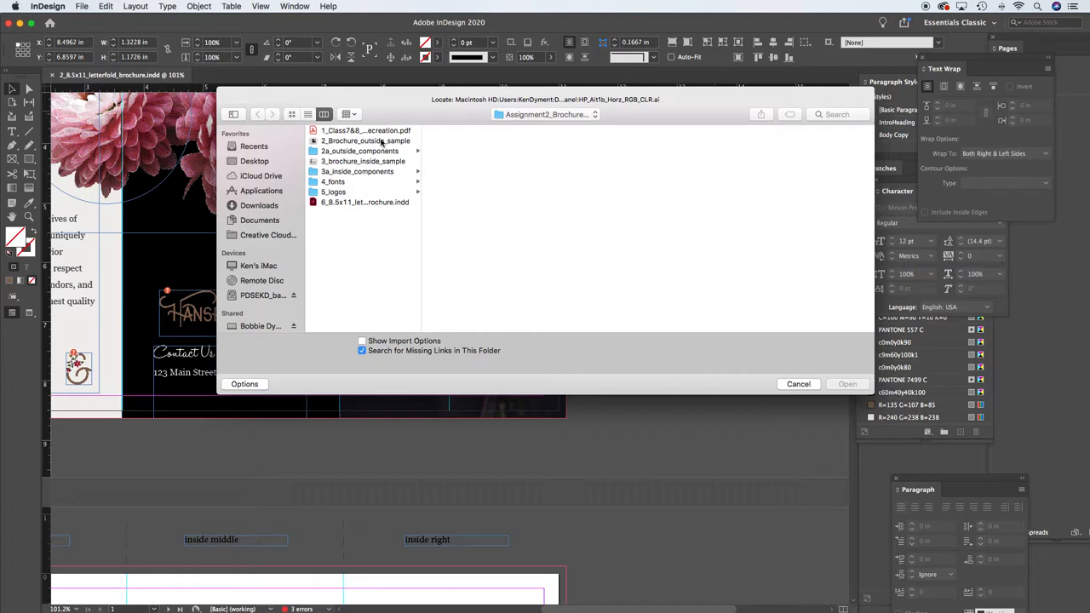
{"action": "left_click", "coordinate": [335, 193]}
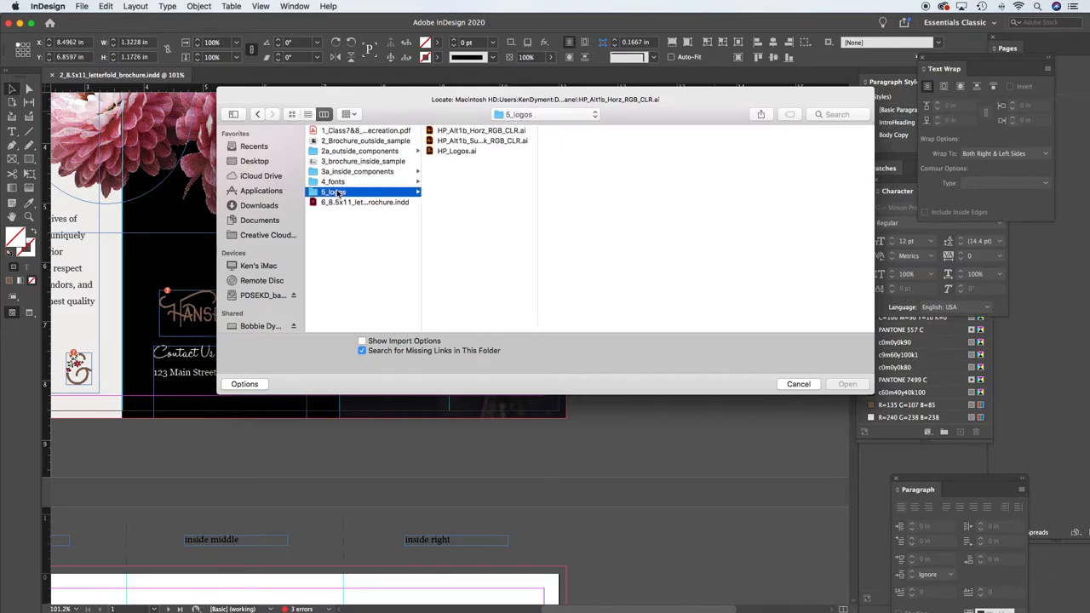
{"action": "left_click", "coordinate": [355, 152]}
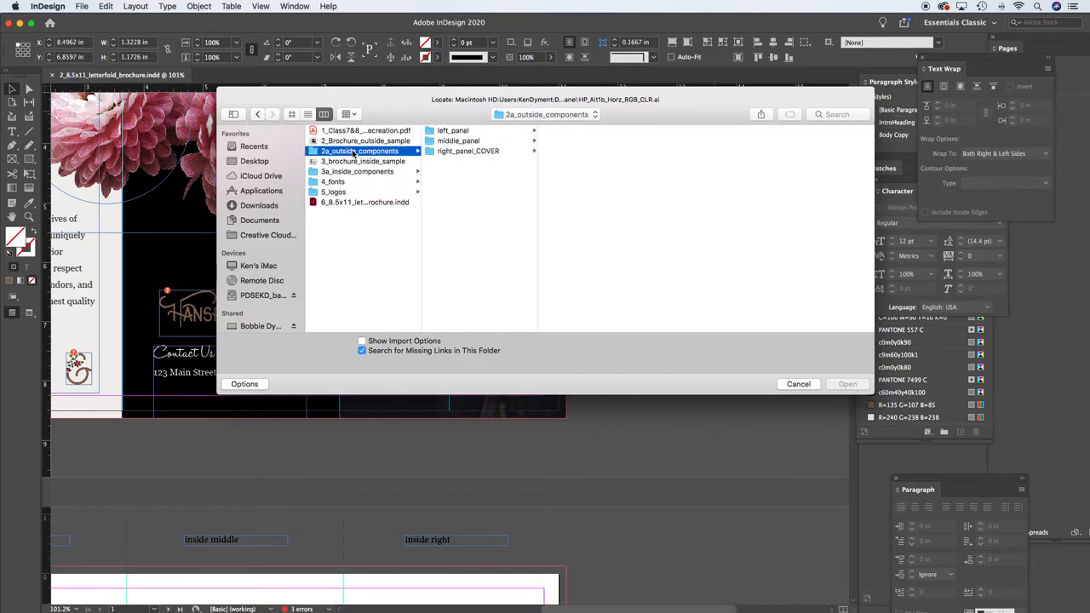
{"action": "left_click", "coordinate": [459, 132]}
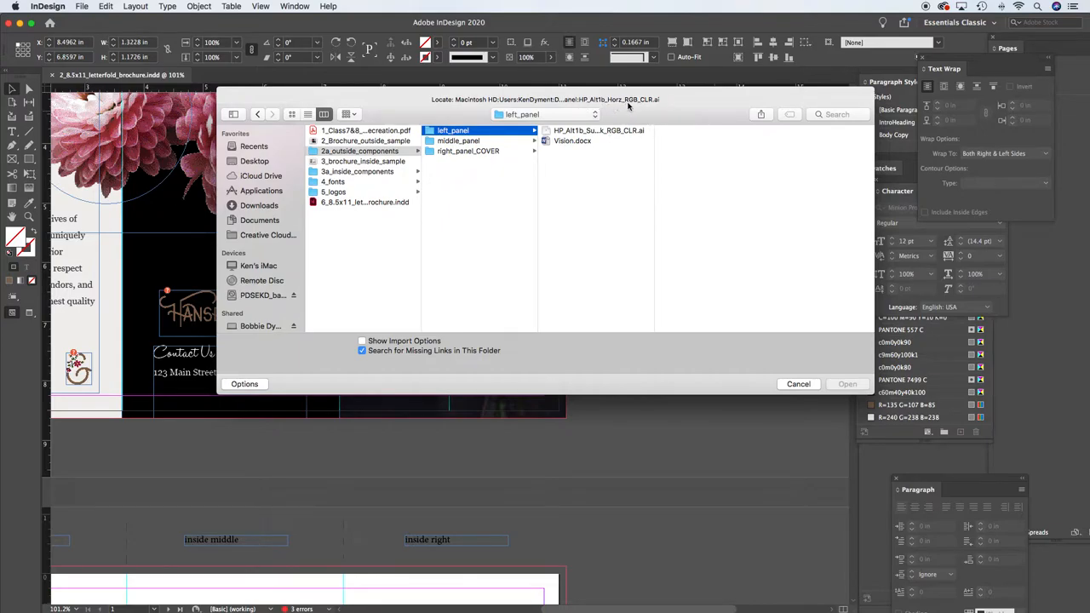
{"action": "left_click", "coordinate": [465, 141]}
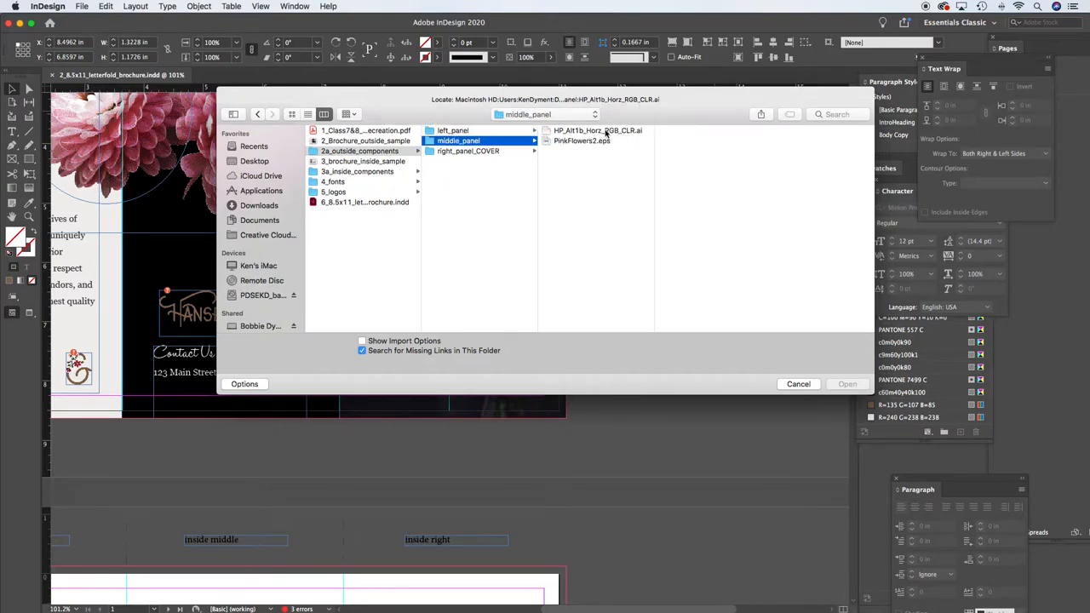
{"action": "left_click", "coordinate": [605, 132]}
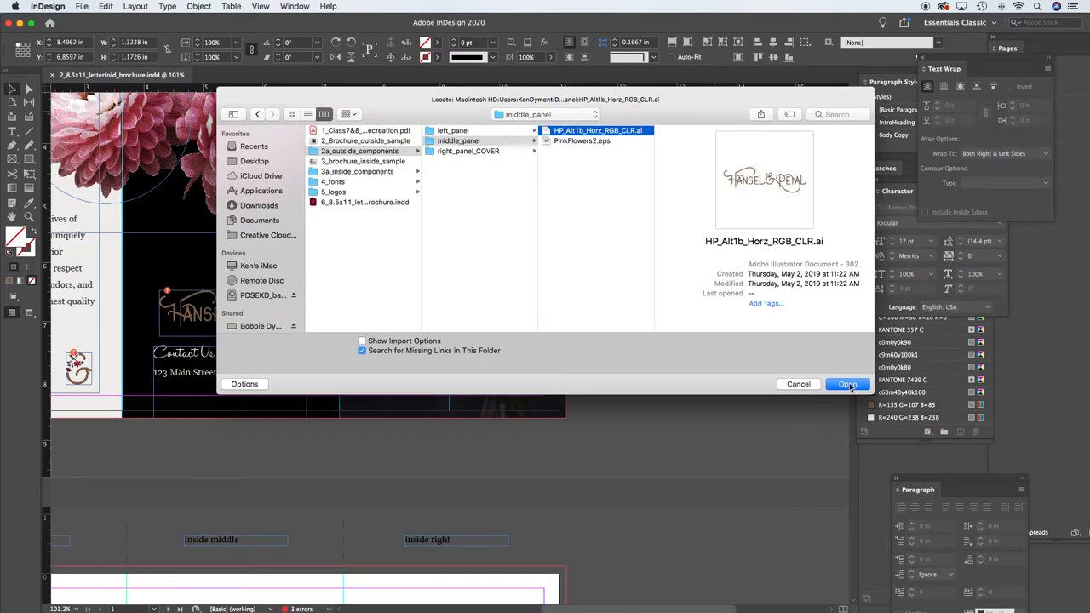
{"action": "left_click", "coordinate": [848, 384]}
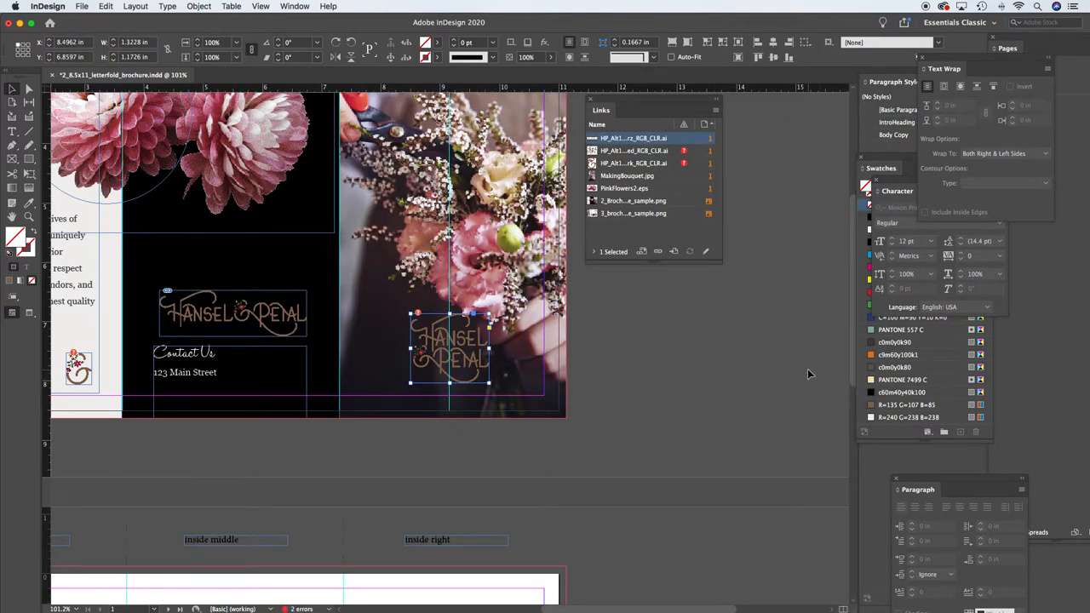
- Relink the missing stacked logo to HP_Alt1b_Stacked_RGB_CLR.ai in the right_panel_COVER folder of 2a_outside_components
{"action": "left_click", "coordinate": [681, 150]}
{"action": "left_click", "coordinate": [718, 113]}
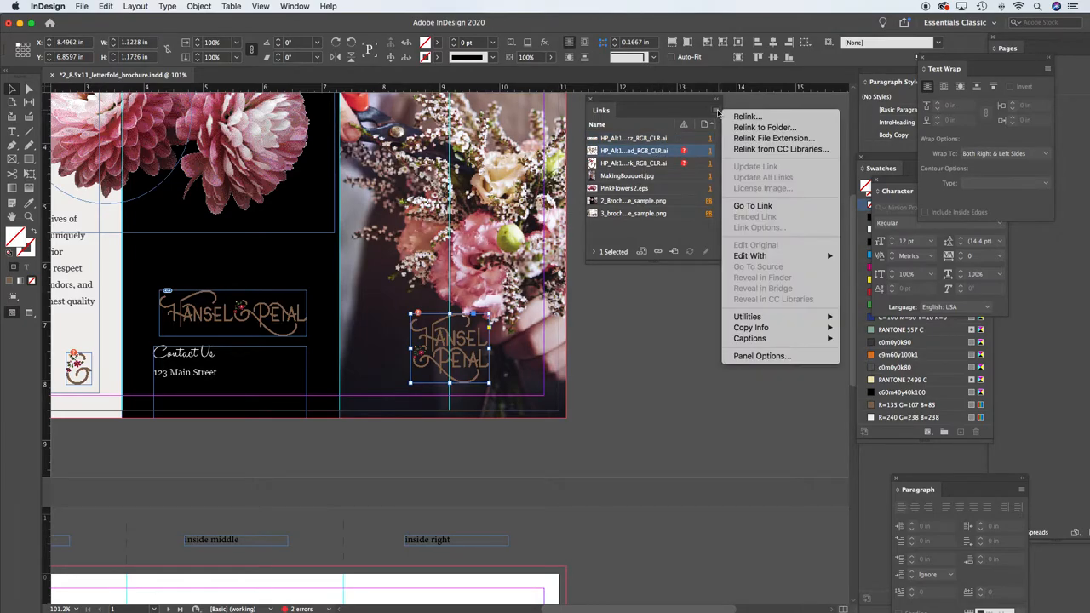
{"action": "left_click", "coordinate": [751, 118]}
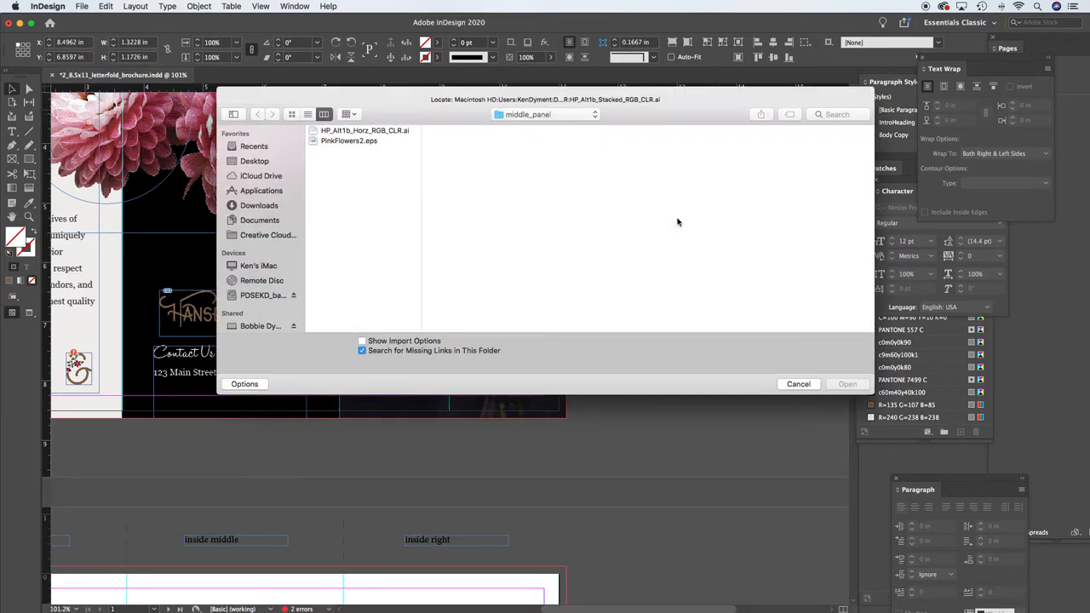
{"action": "left_click", "coordinate": [530, 116]}
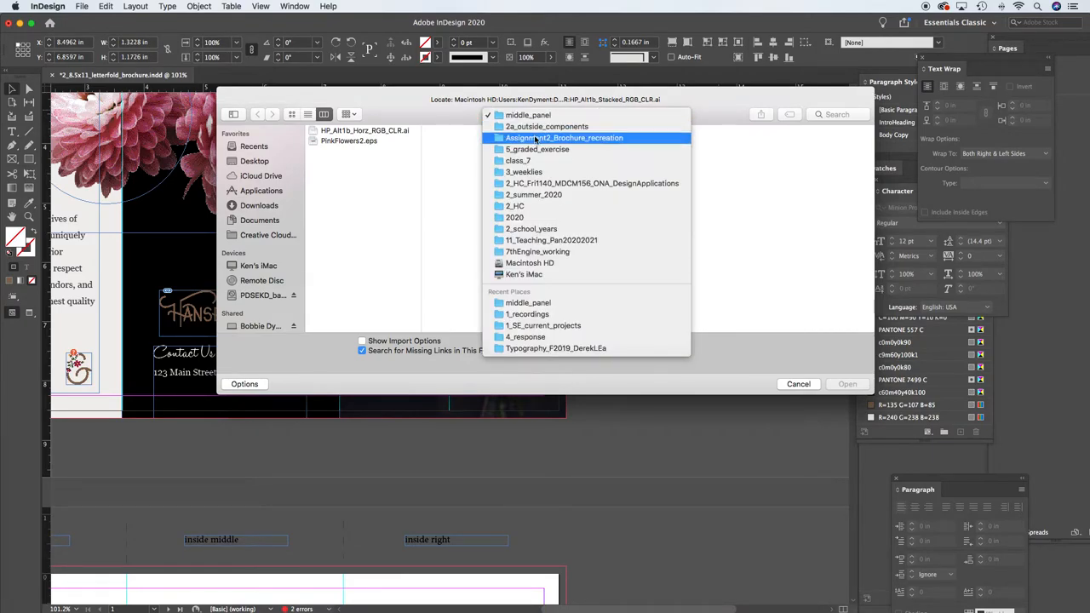
{"action": "left_click", "coordinate": [537, 140]}
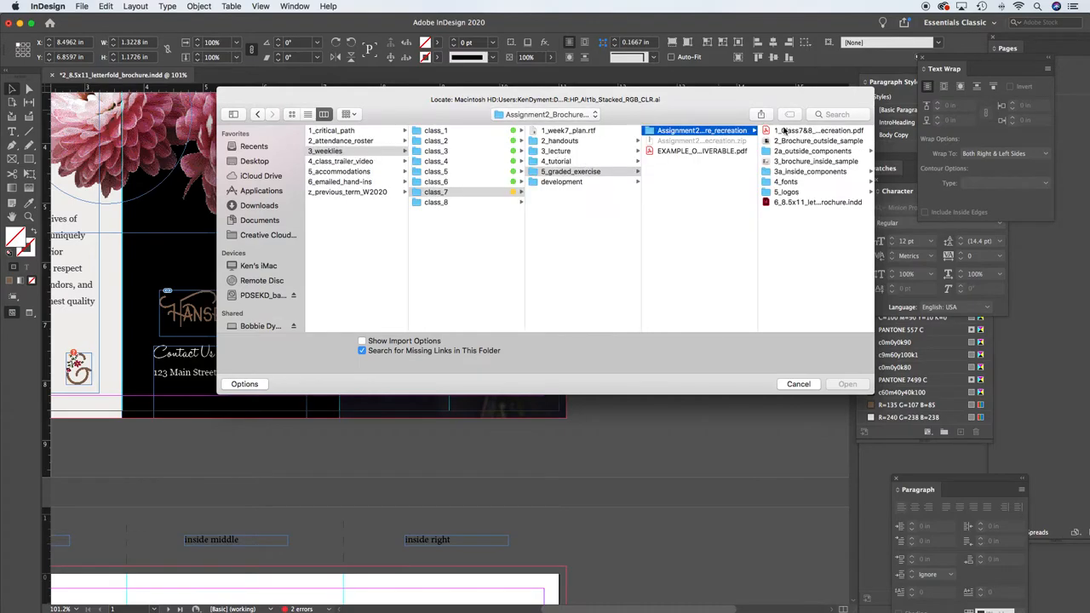
{"action": "left_click", "coordinate": [795, 151]}
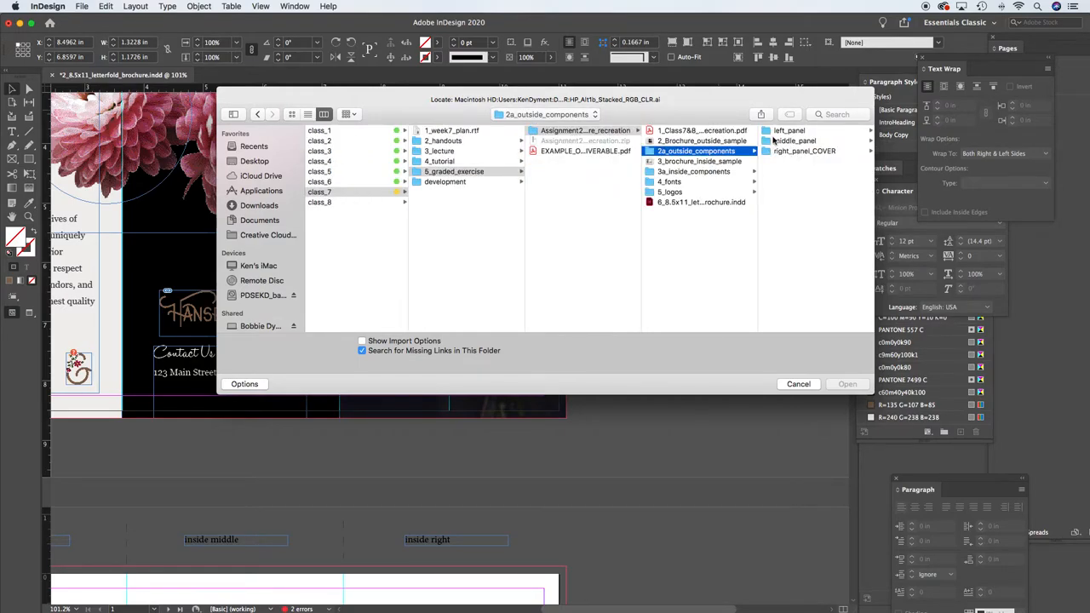
{"action": "left_click", "coordinate": [788, 131]}
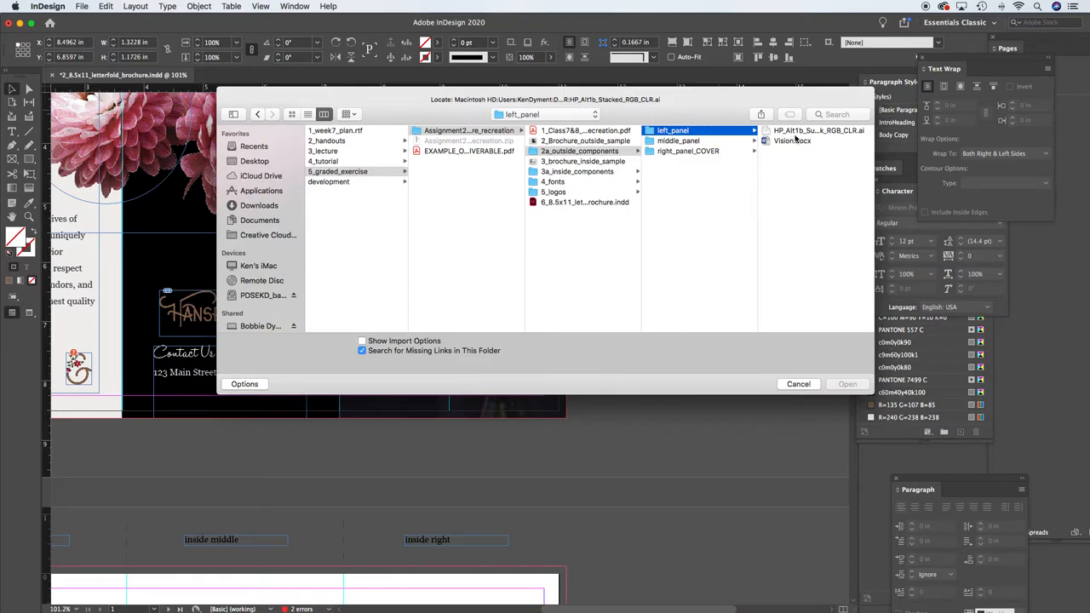
{"action": "key", "text": "Down"}
{"action": "key", "text": "Down"}
{"action": "left_click", "coordinate": [806, 130]}
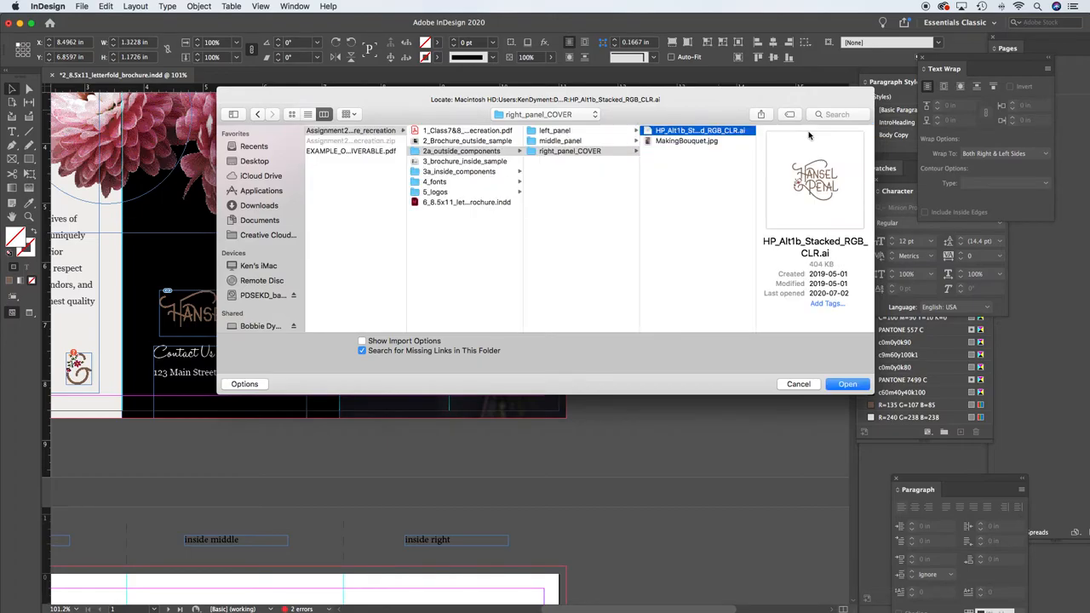
{"action": "left_click_drag", "start_coordinate": [594, 117], "coordinate": [715, 147]}
{"action": "left_click_drag", "start_coordinate": [809, 135], "coordinate": [696, 75]}
{"action": "left_click", "coordinate": [855, 354]}
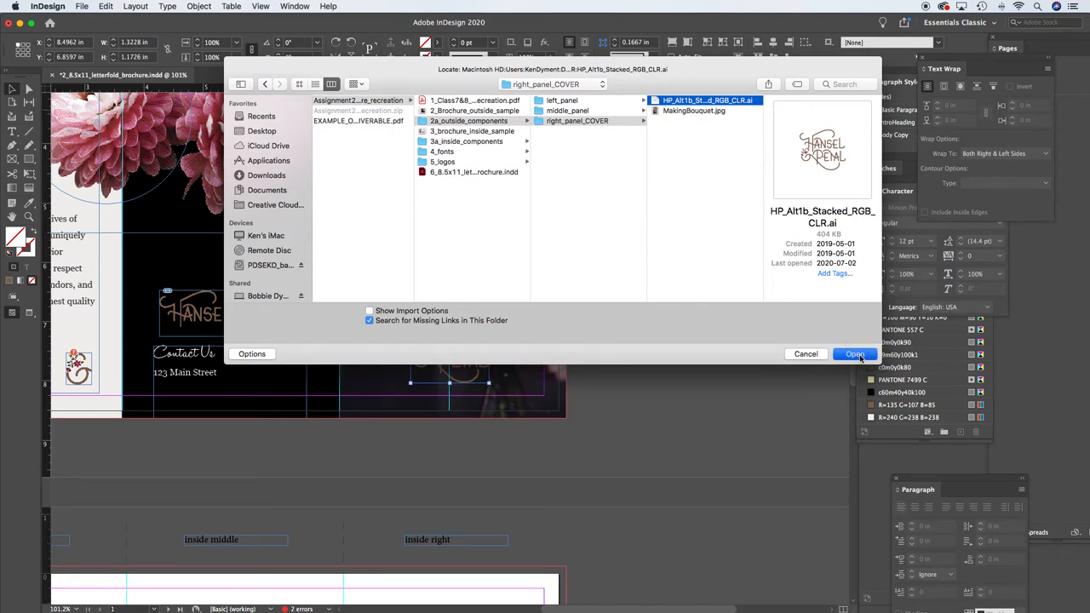
- Relink the missing submark logo to HP_Alt1b_Submark_RGB_CLR.ai in the left_panel folder of 2a_outside_components
{"action": "left_click", "coordinate": [634, 163]}
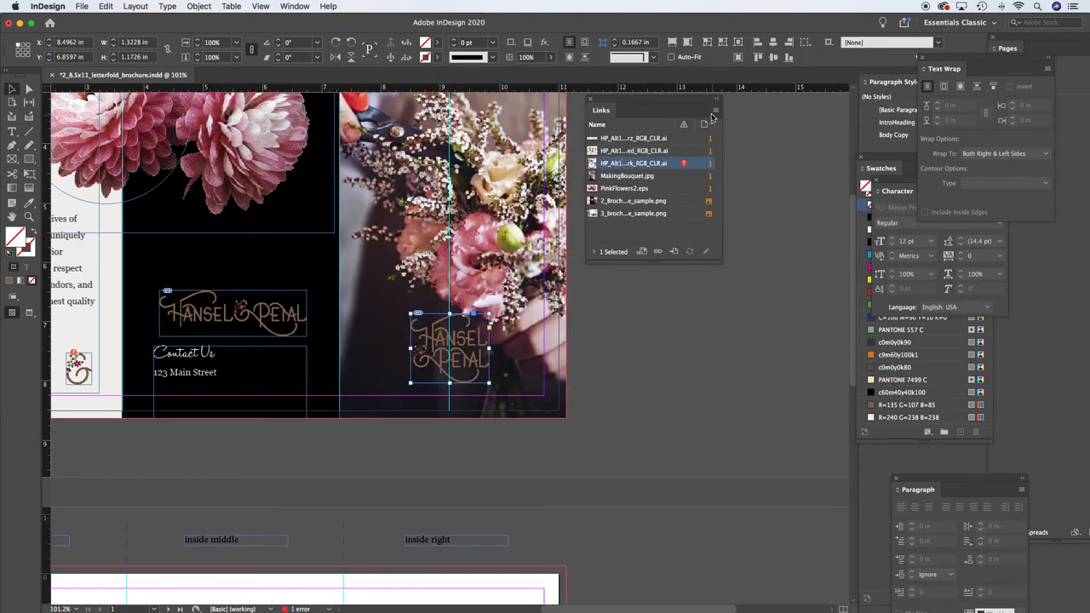
{"action": "left_click", "coordinate": [715, 110]}
{"action": "left_click", "coordinate": [760, 116]}
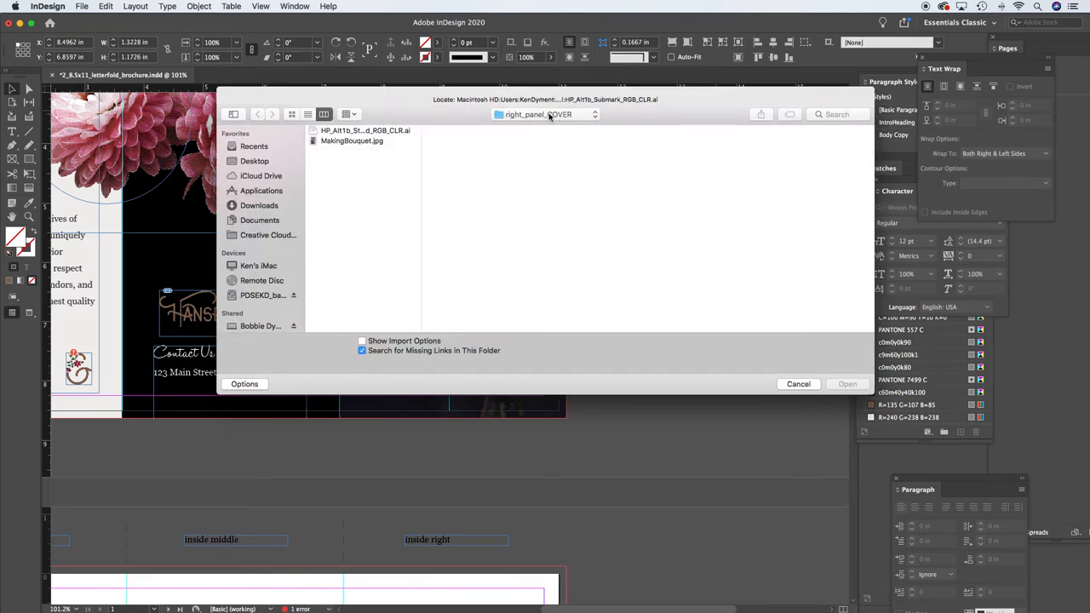
{"action": "left_click", "coordinate": [549, 116]}
{"action": "left_click", "coordinate": [545, 128]}
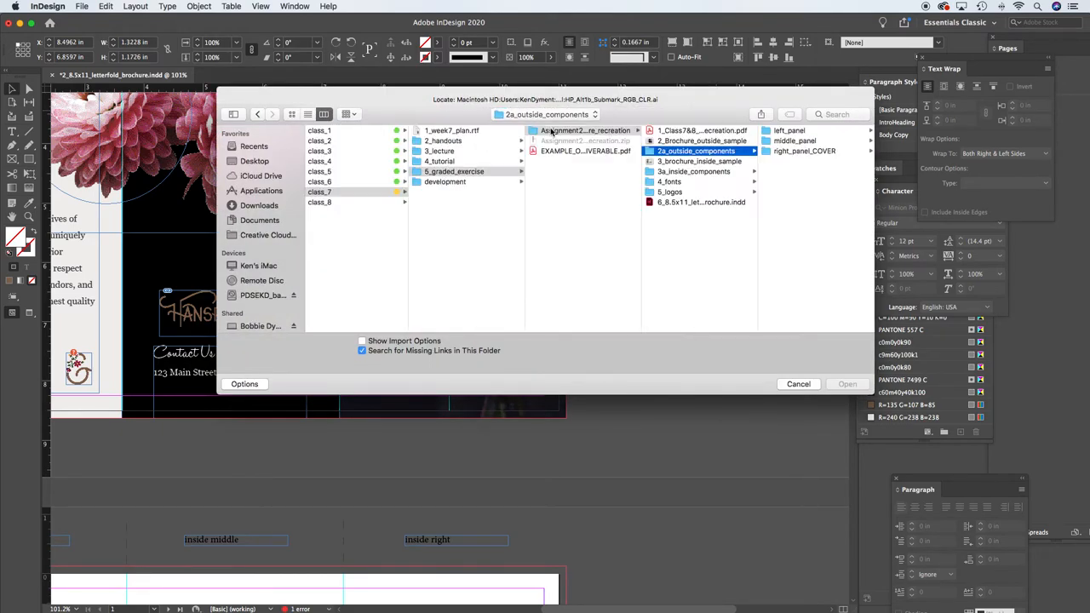
{"action": "left_click", "coordinate": [783, 132]}
{"action": "left_click", "coordinate": [782, 132]}
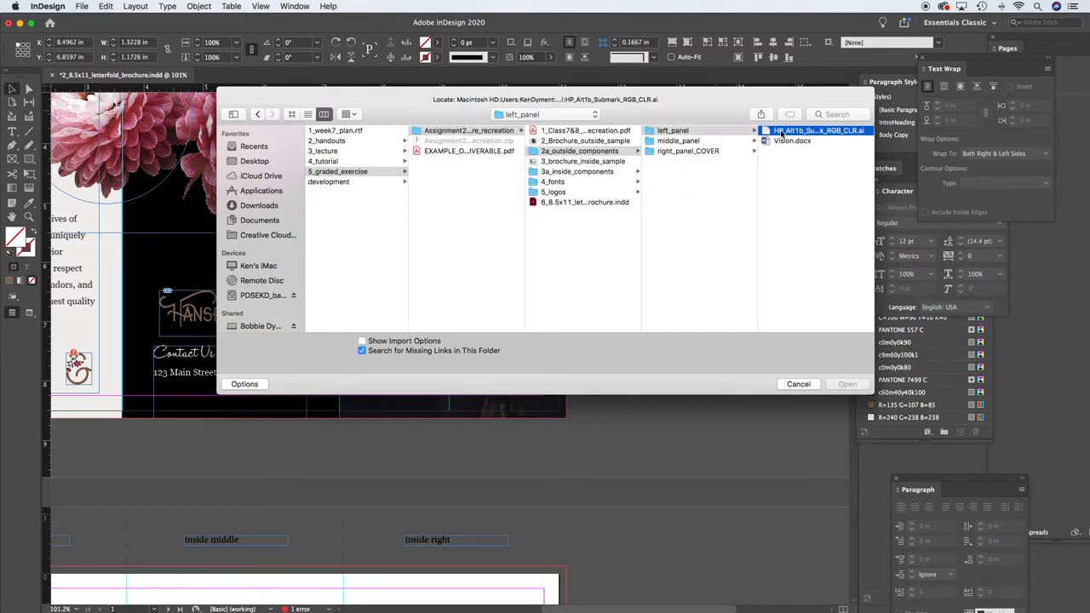
{"action": "left_click", "coordinate": [847, 384]}
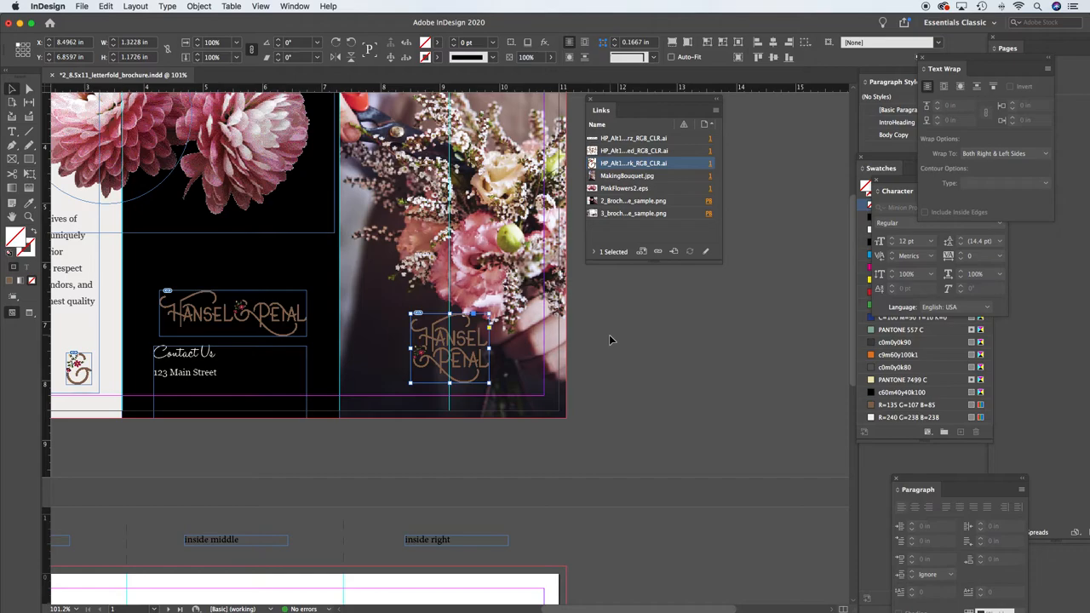
- Deselect the logo, close the list of linked files, and show the brochure's whole outside page
{"action": "left_click", "coordinate": [672, 345]}
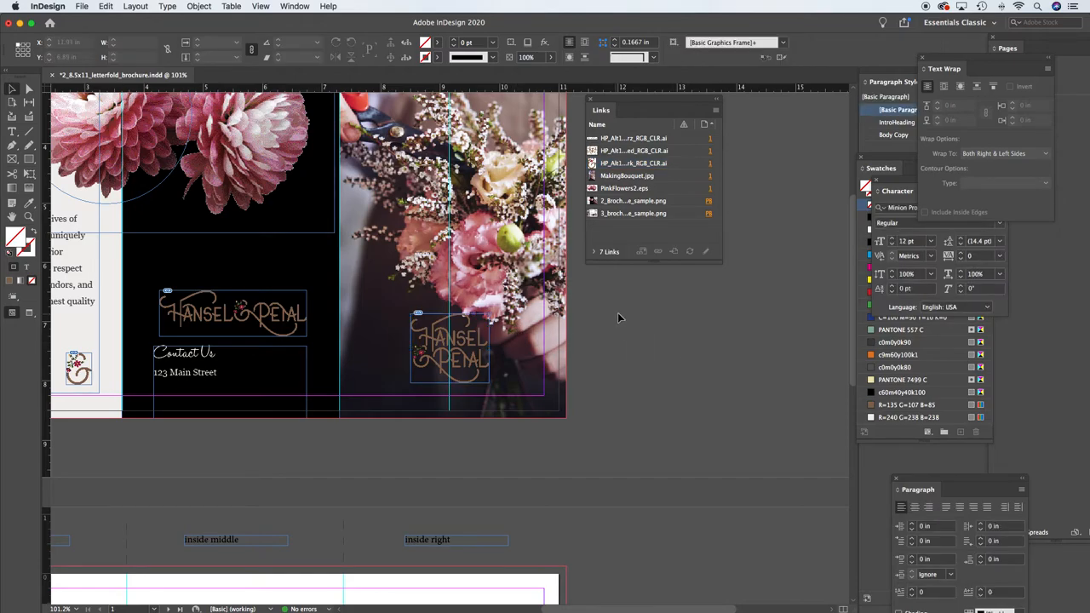
{"action": "left_click", "coordinate": [592, 100]}
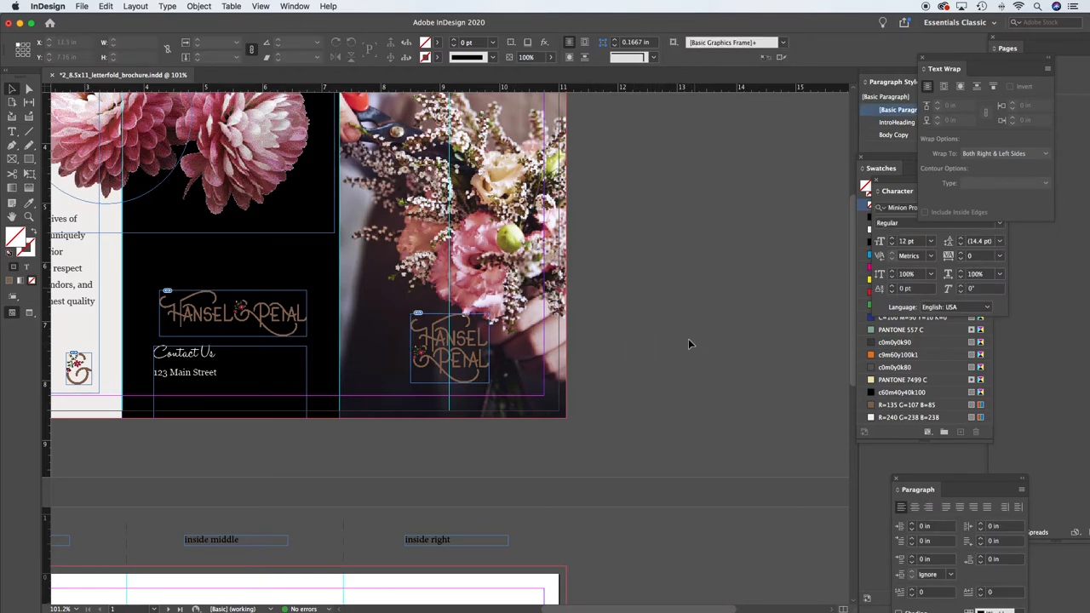
{"action": "left_click_drag", "start_coordinate": [240, 373], "coordinate": [566, 388]}
{"action": "left_click", "coordinate": [637, 380], "text": "alt+super"}
{"action": "left_click", "coordinate": [563, 362], "text": "alt+super"}
{"action": "left_click_drag", "start_coordinate": [458, 347], "coordinate": [637, 466]}
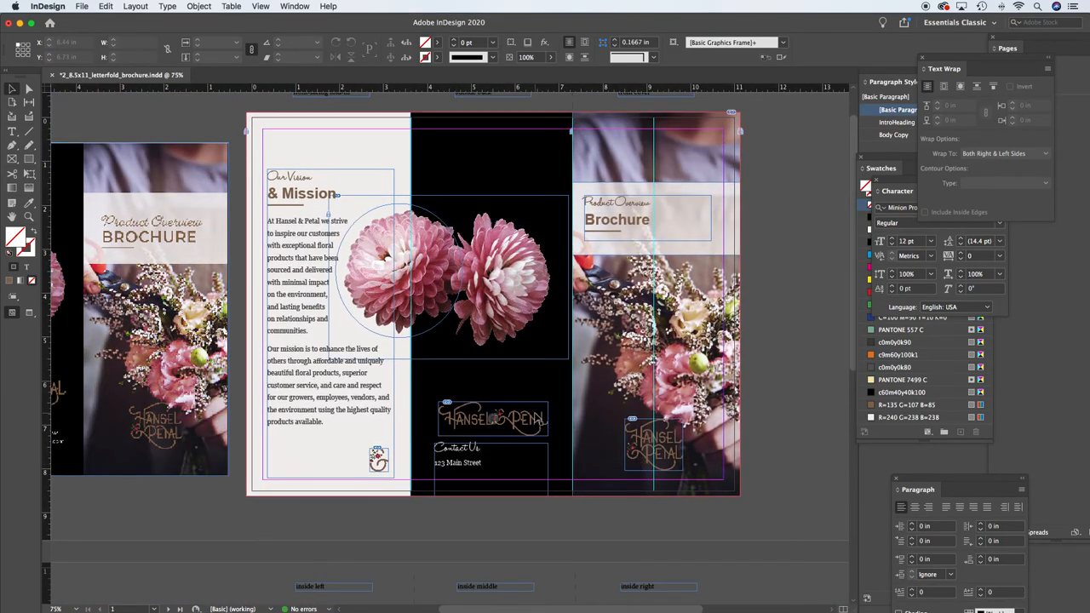